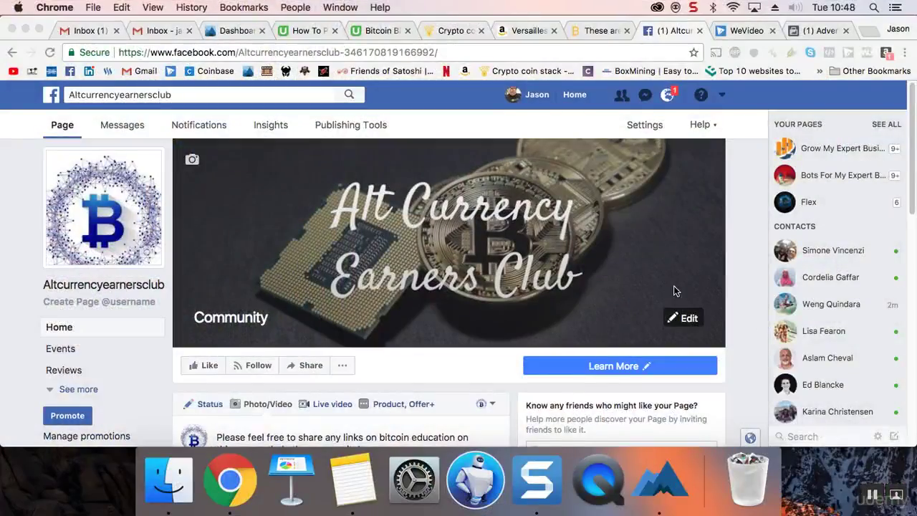
Step: From the Gmail inbox, start a new Google account via Add account, then More options > Create account
click(168, 30)
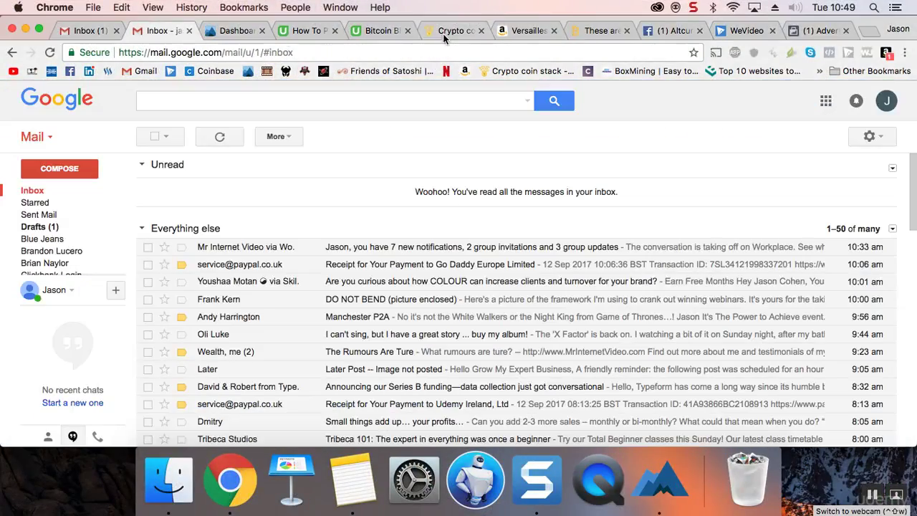
click(887, 103)
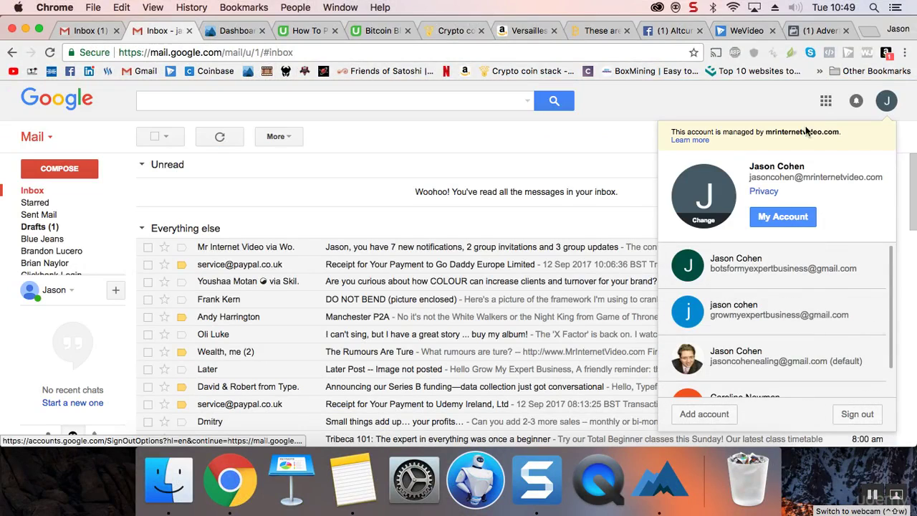
scroll(760, 336, down, 2)
click(704, 415)
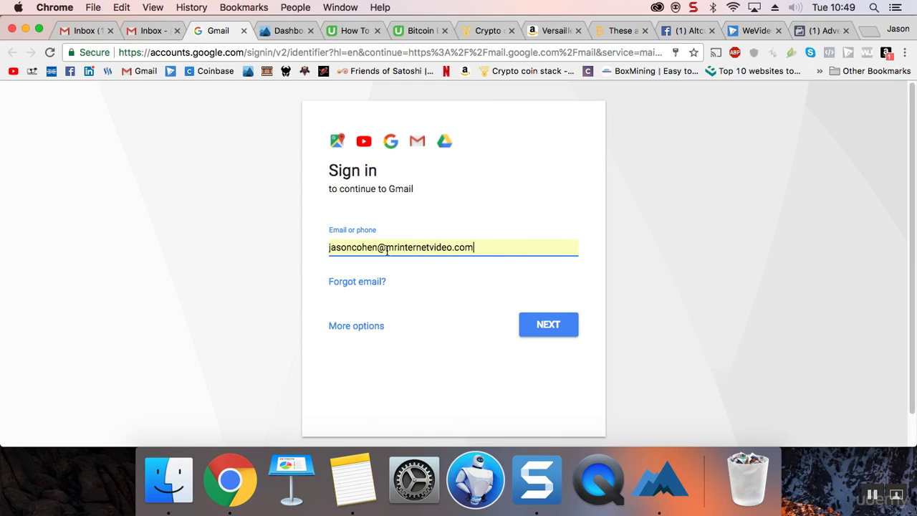
click(364, 328)
click(385, 336)
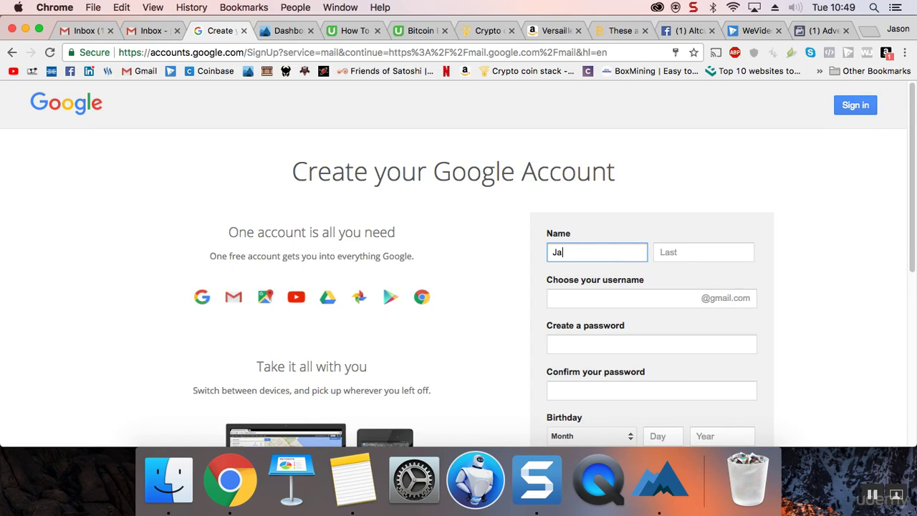
click(703, 251)
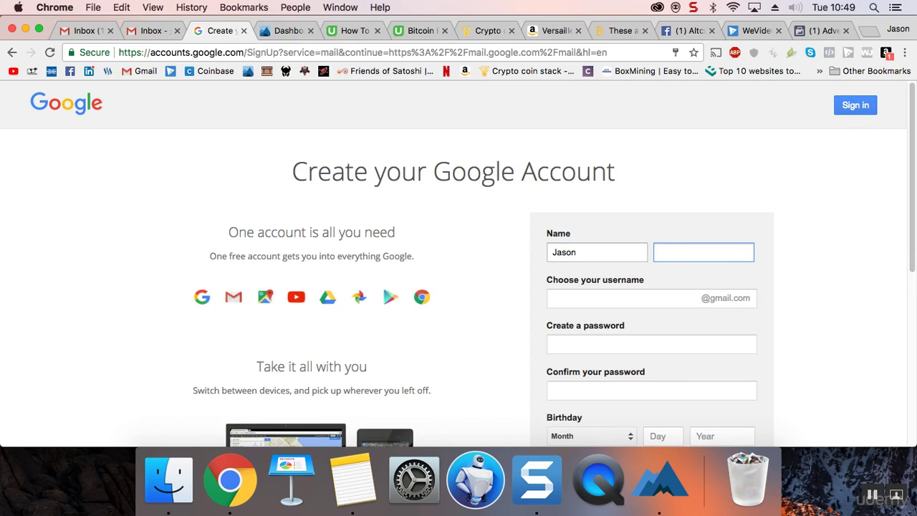
click(616, 298)
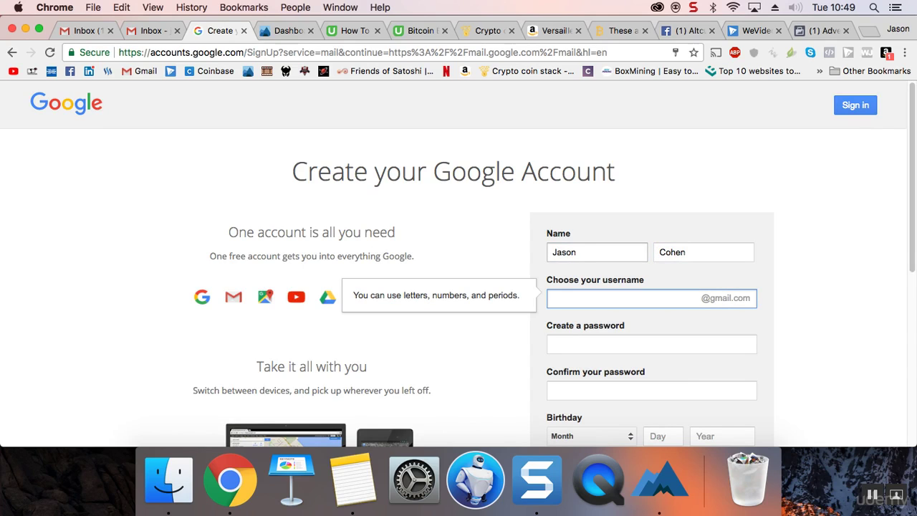
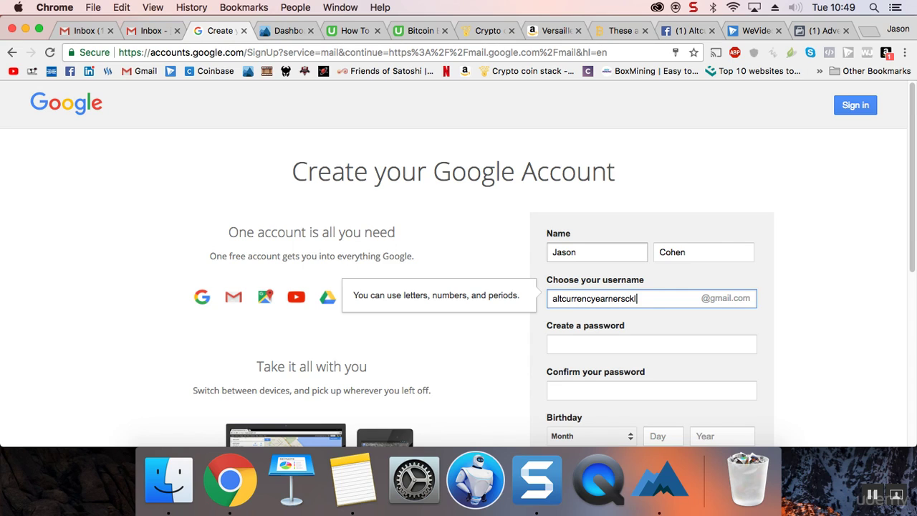
Step: Copy the page name from the club's Facebook URL and go back to the sign-up form
click(673, 31)
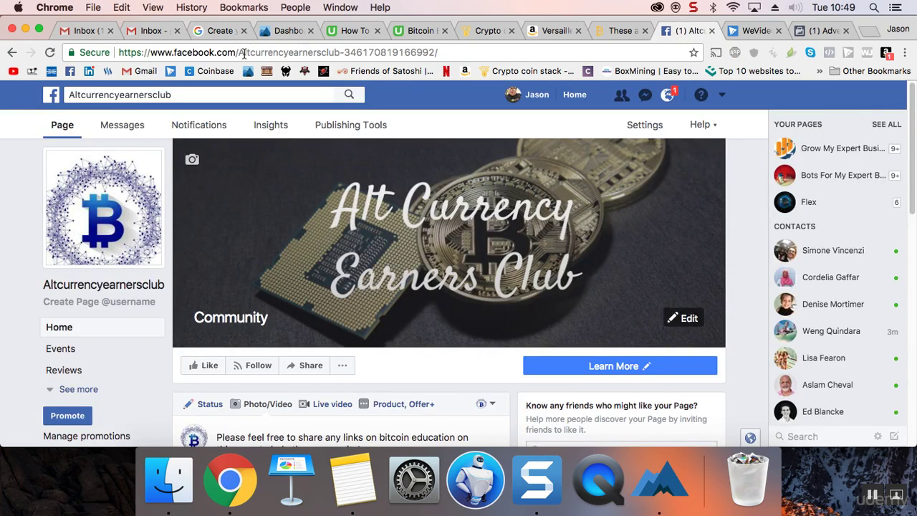
drag(239, 52, 338, 49)
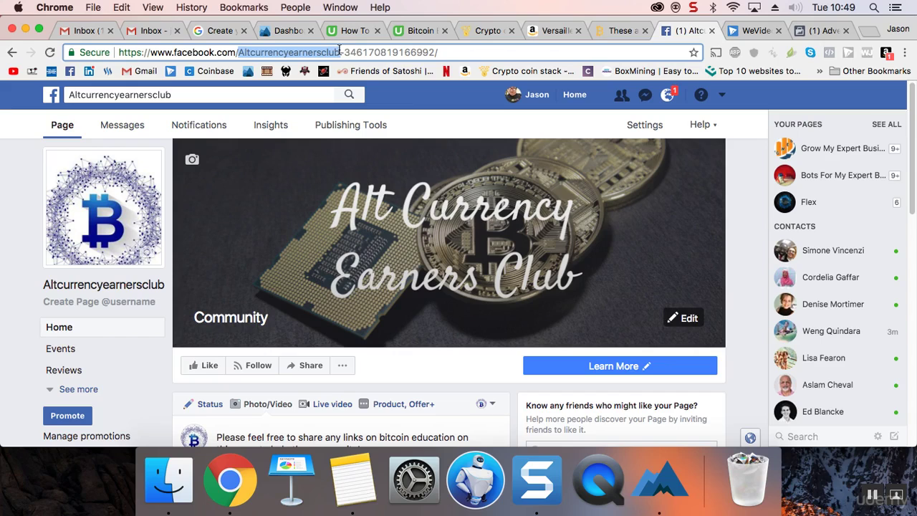
right_click(328, 51)
click(348, 70)
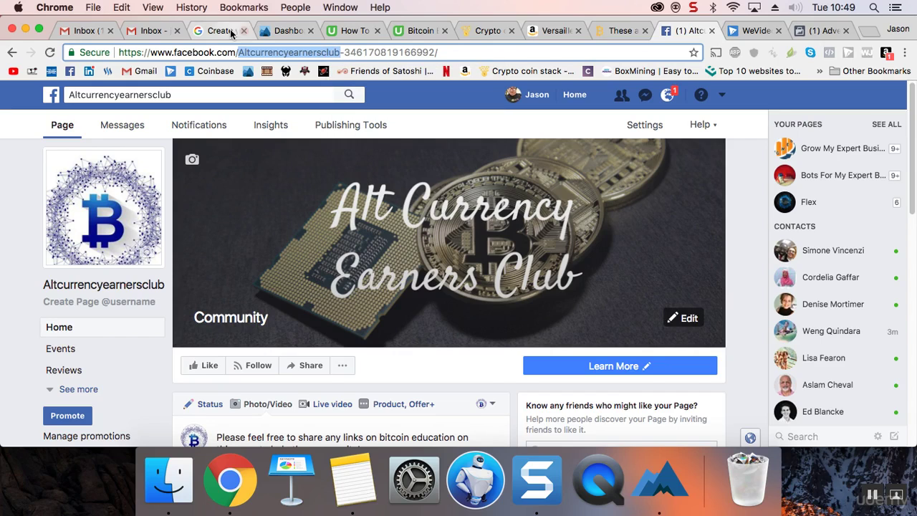
click(231, 32)
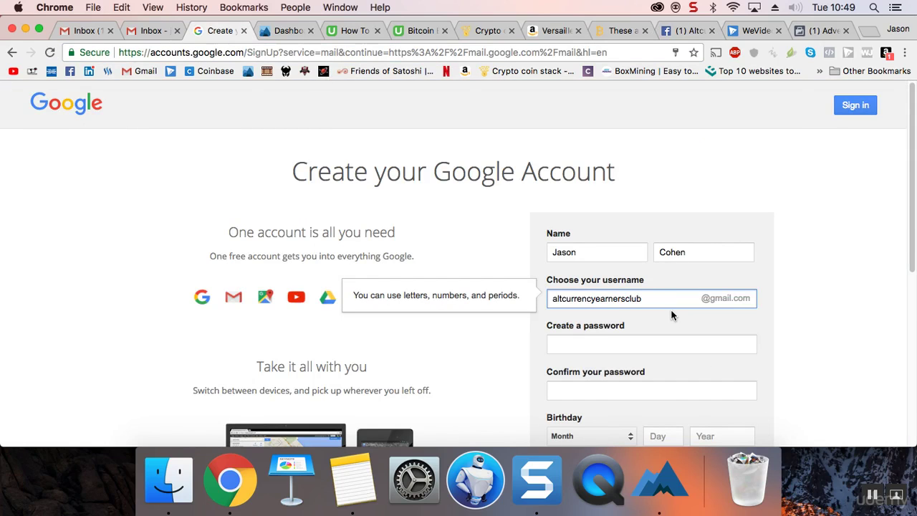
Step: Try selecting and deleting the hand-typed username, restoring it with undo each time
drag(666, 301, 551, 300)
key(BackSpace)
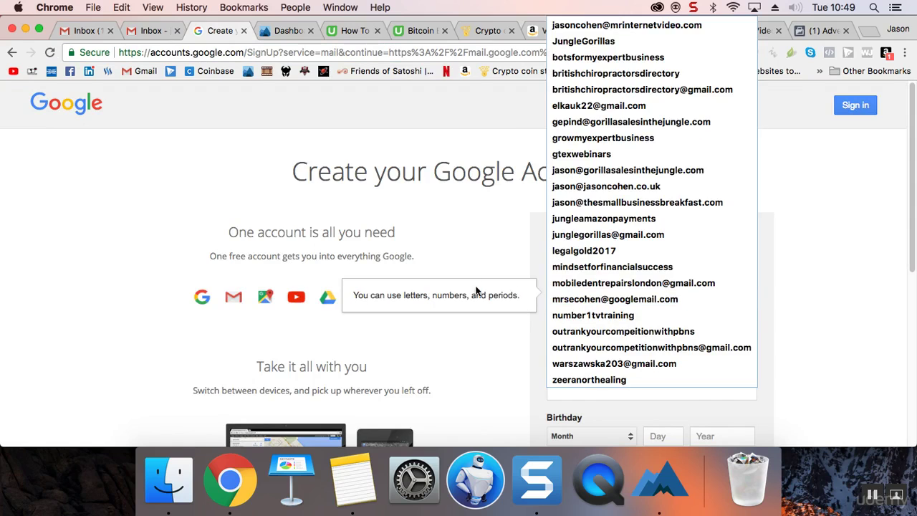
key(super+z)
double_click(553, 297)
key(BackSpace)
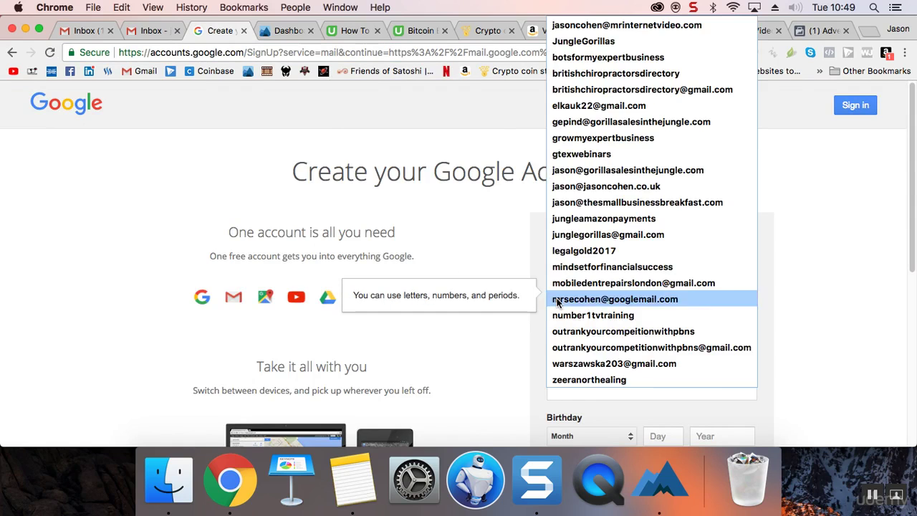
key(super+z)
drag(551, 299, 650, 303)
right_click(519, 302)
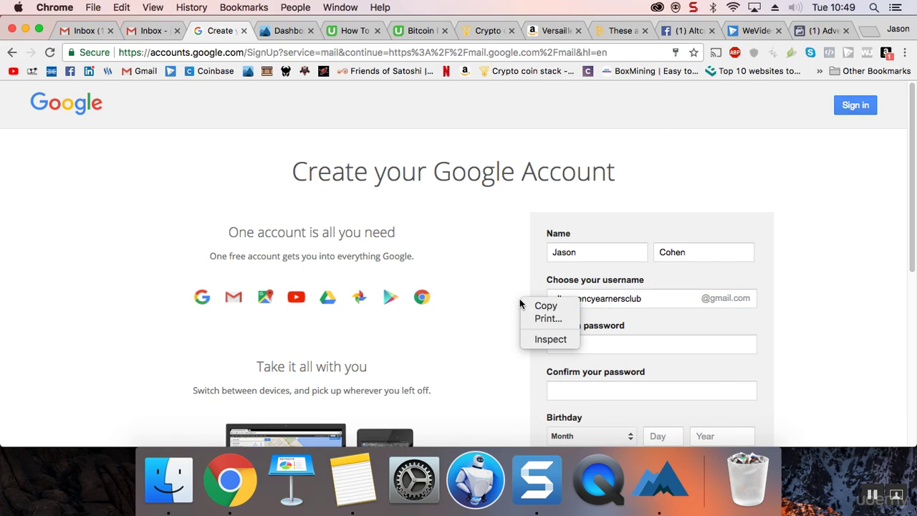
click(593, 298)
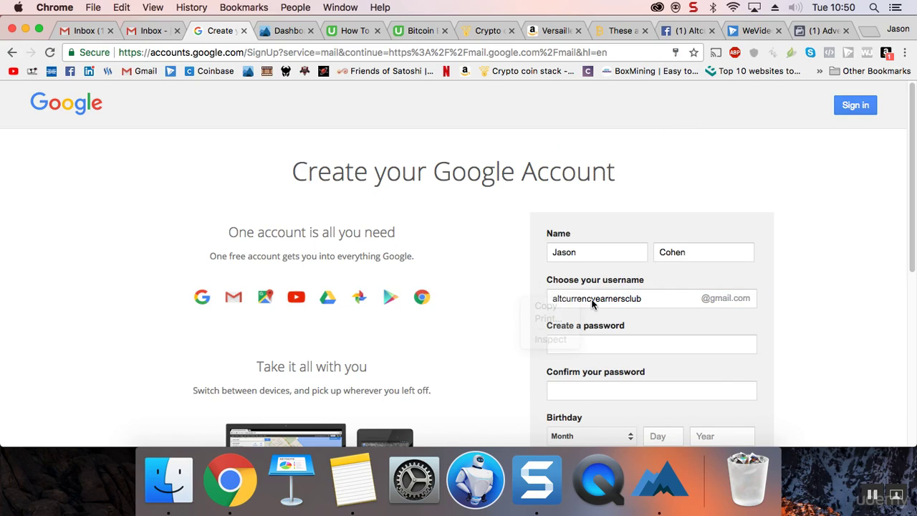
click(593, 299)
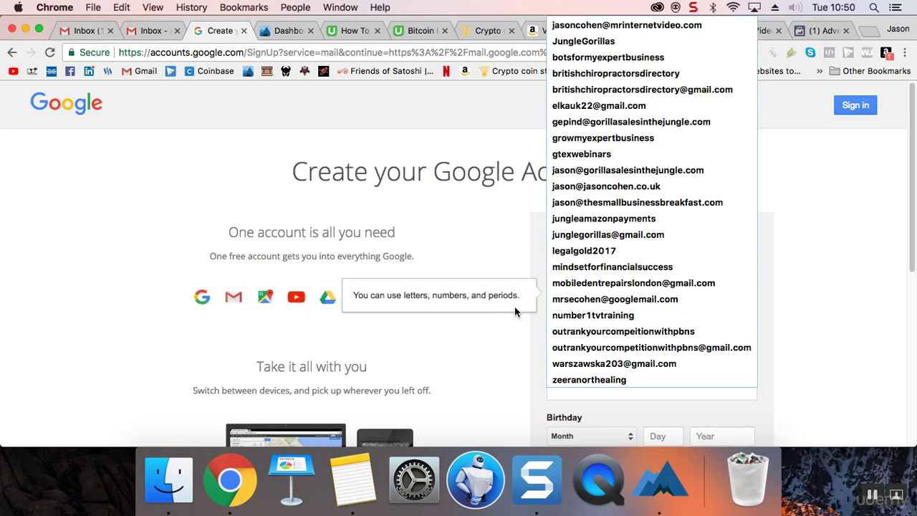
click(487, 341)
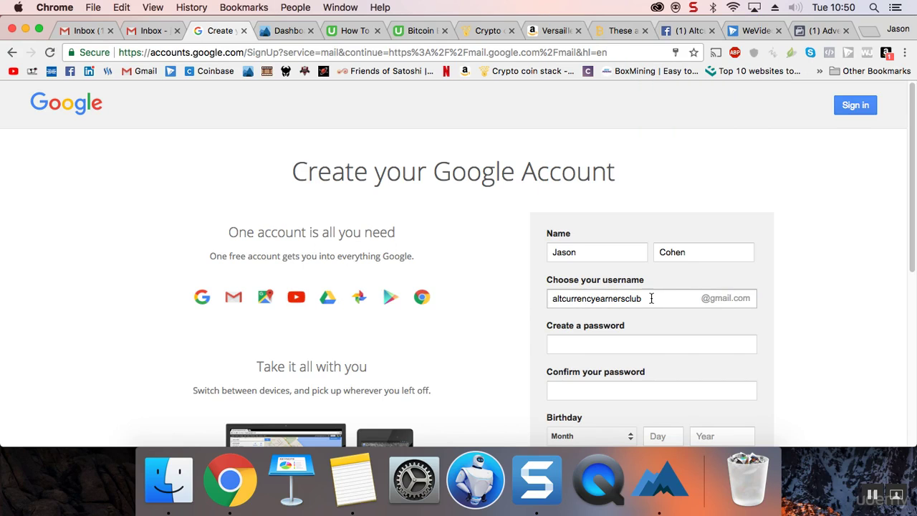
Step: Clear the username field and paste the copied Facebook page name into it
drag(651, 298, 565, 289)
key(BackSpace)
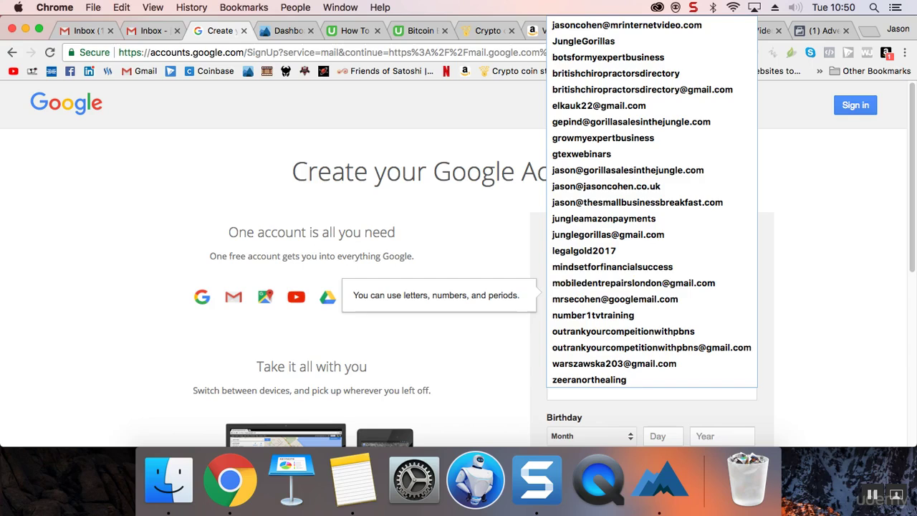
click(524, 349)
click(593, 306)
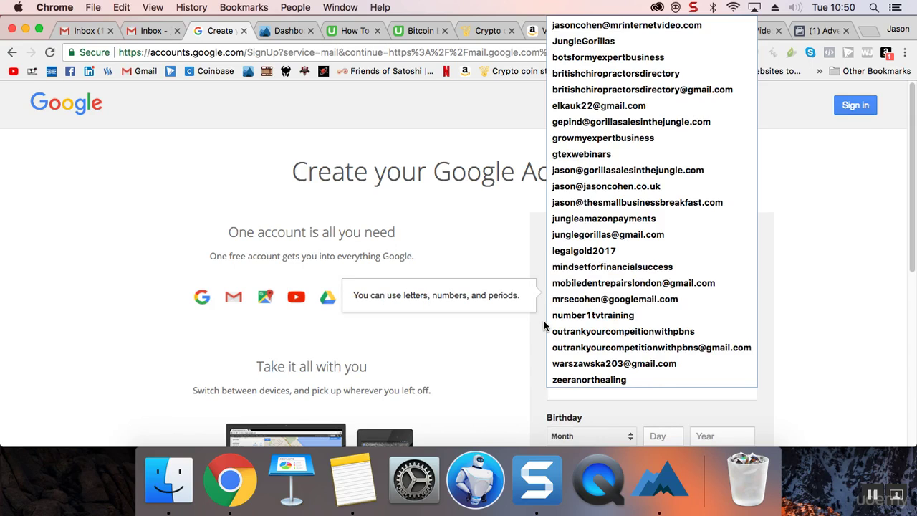
click(545, 318)
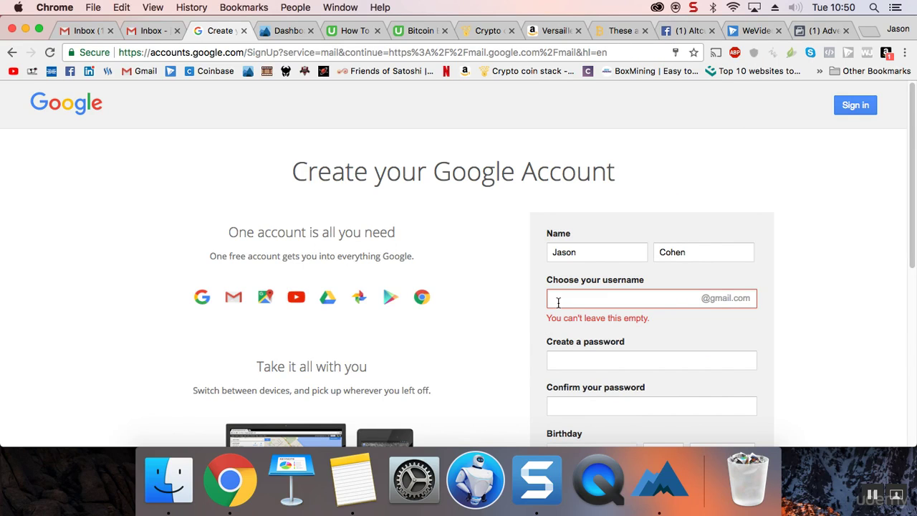
click(558, 303)
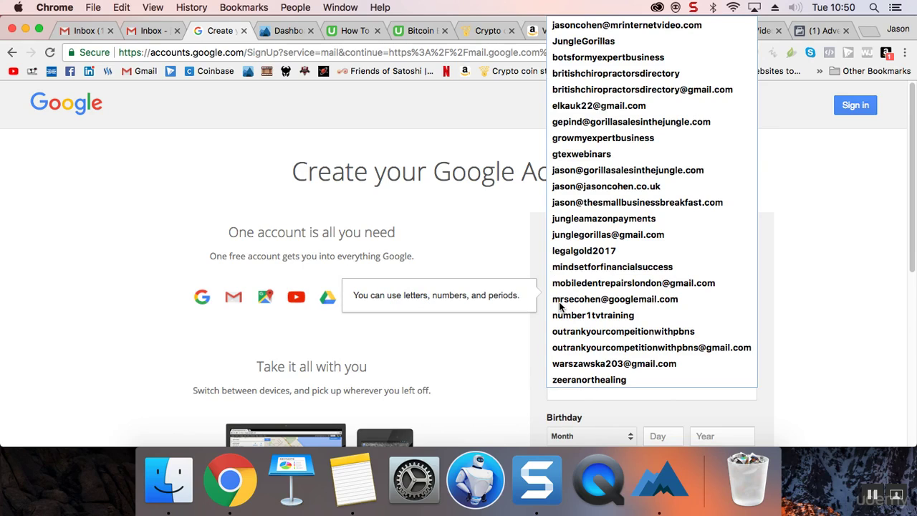
key(super+v)
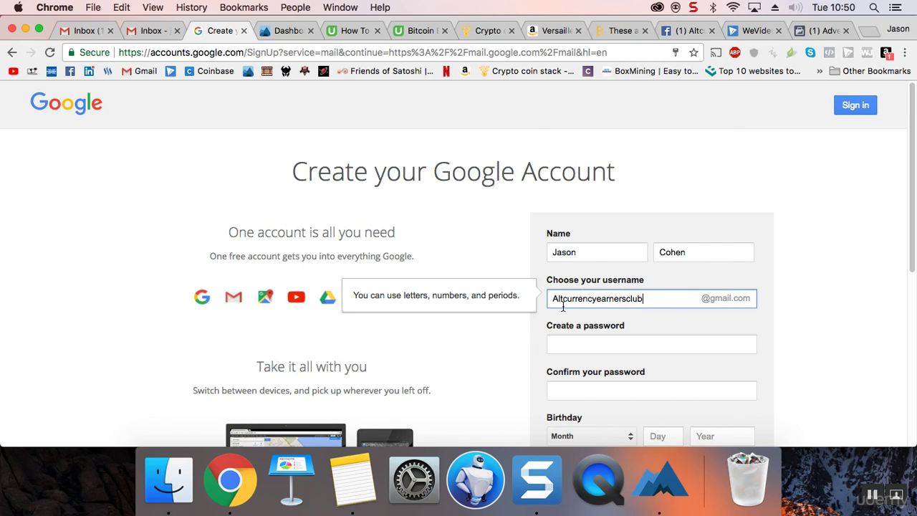
Step: Enter the new account password and move on to confirming it
click(652, 342)
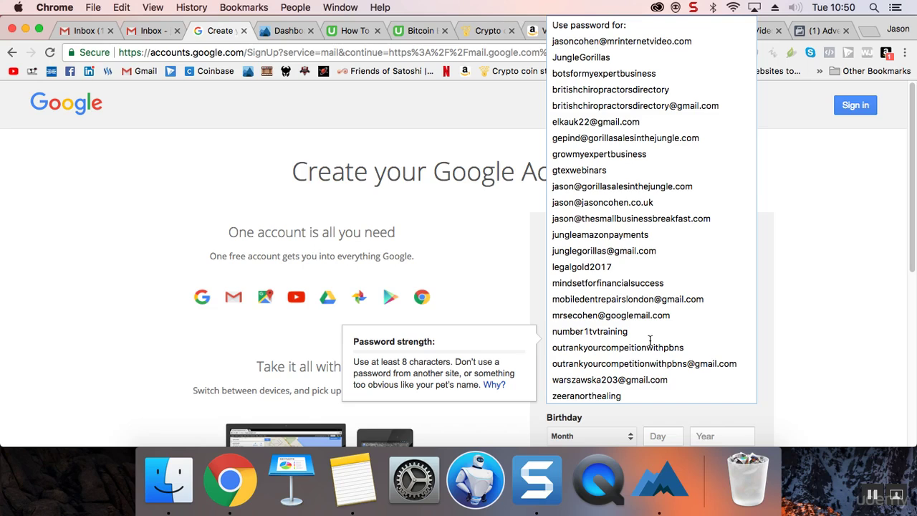
click(822, 362)
click(743, 345)
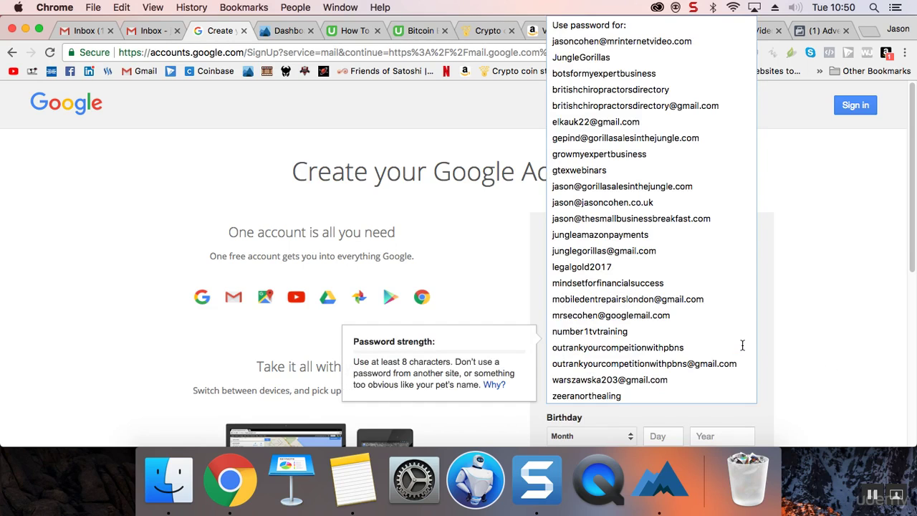
text(•••)
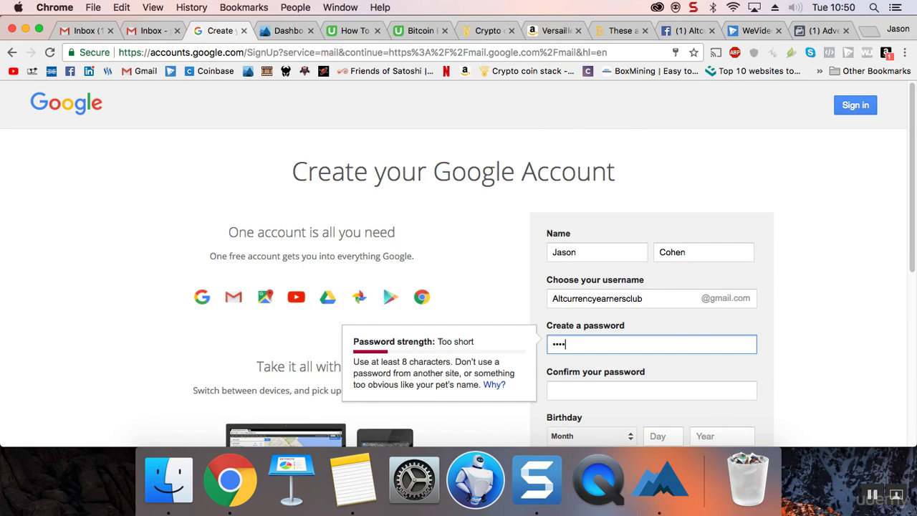
text(•••••)
click(651, 390)
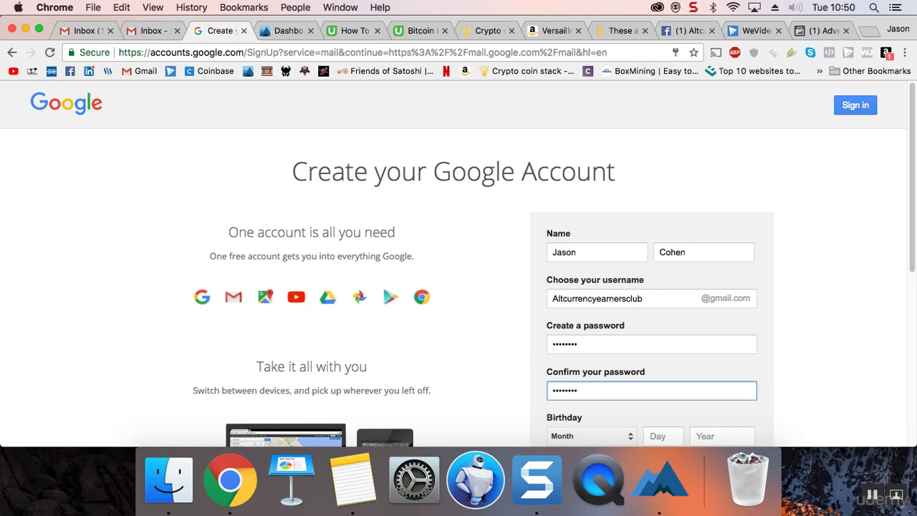
Step: Set the birthday to 28 February 1976 and the gender to Male
scroll(792, 287, down, 3)
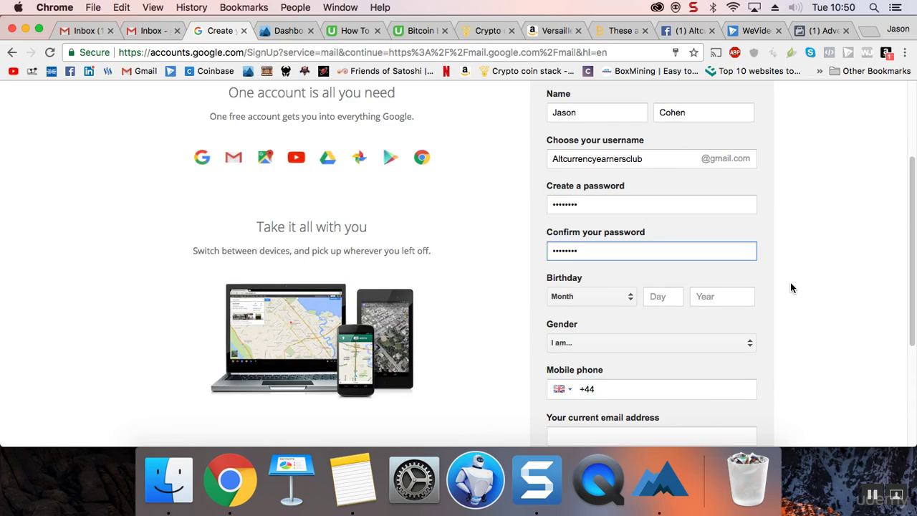
click(613, 298)
click(606, 266)
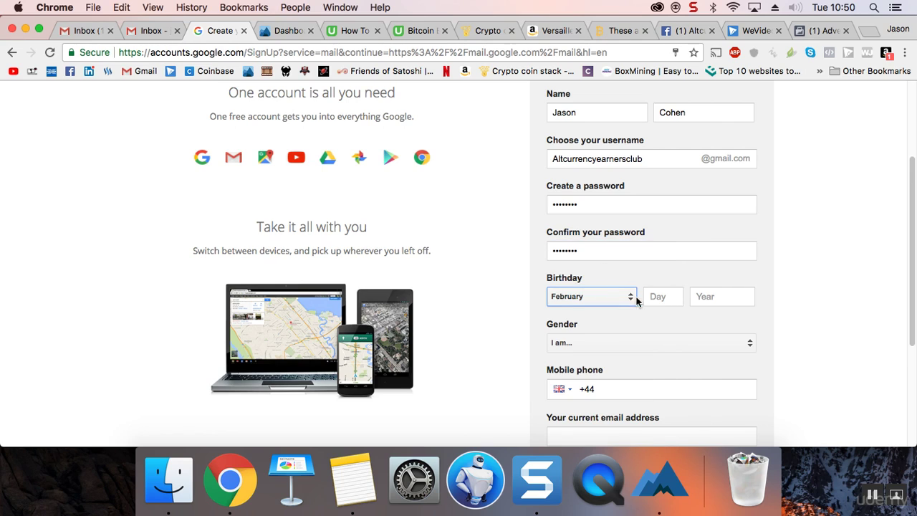
click(656, 299)
text(28)
key(Tab)
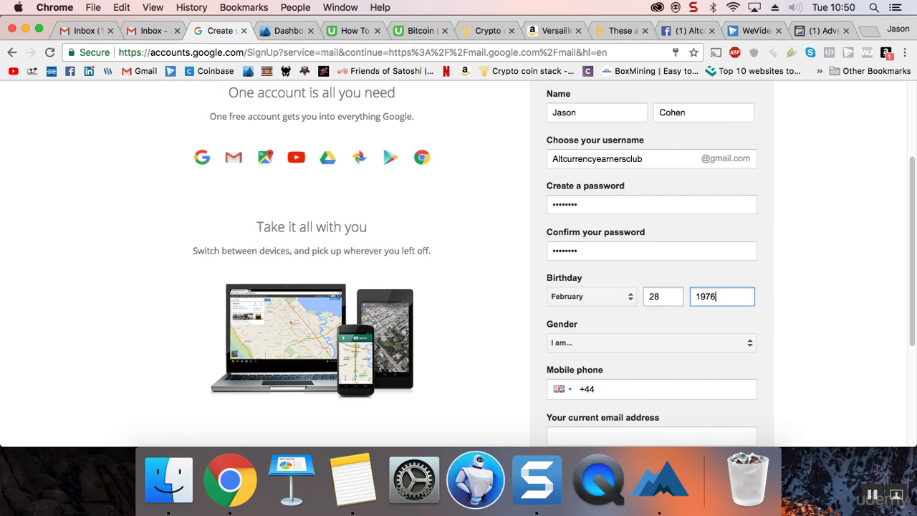
click(666, 341)
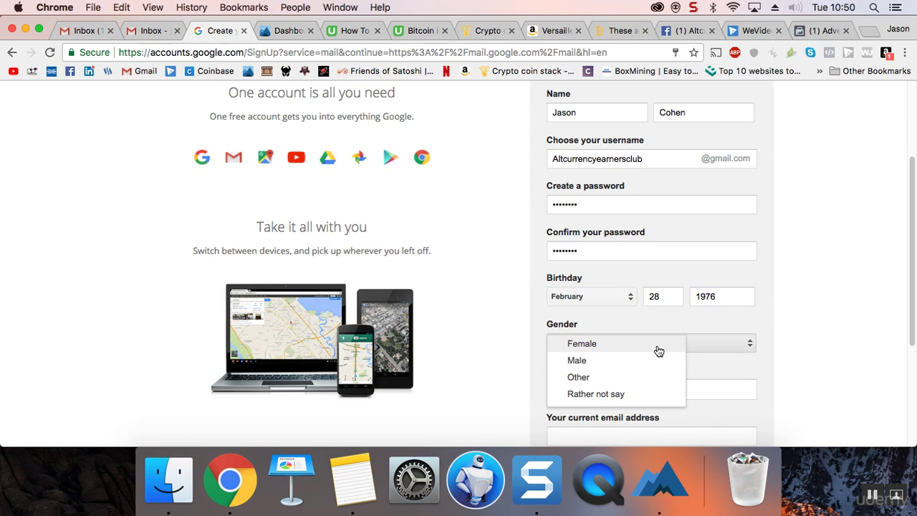
click(654, 359)
Step: Fill in the mobile phone number and the current email address fields
scroll(810, 311, down, 1)
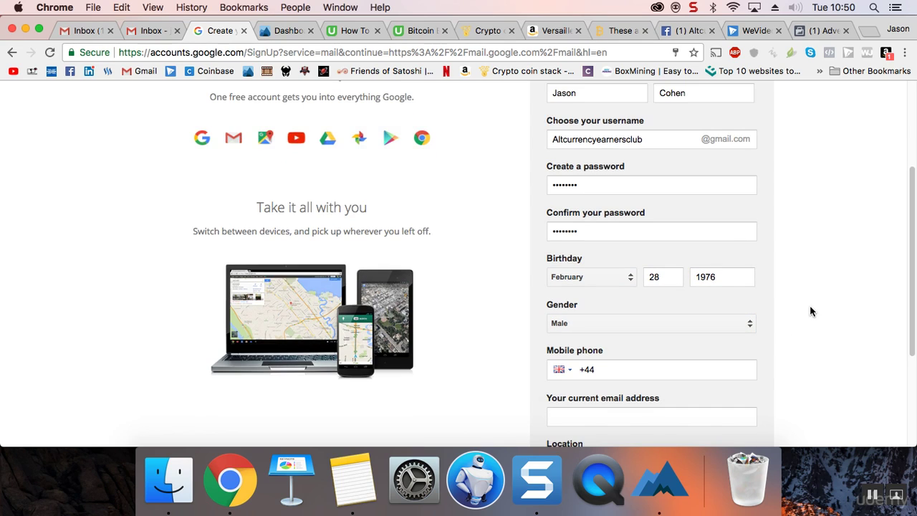
click(679, 364)
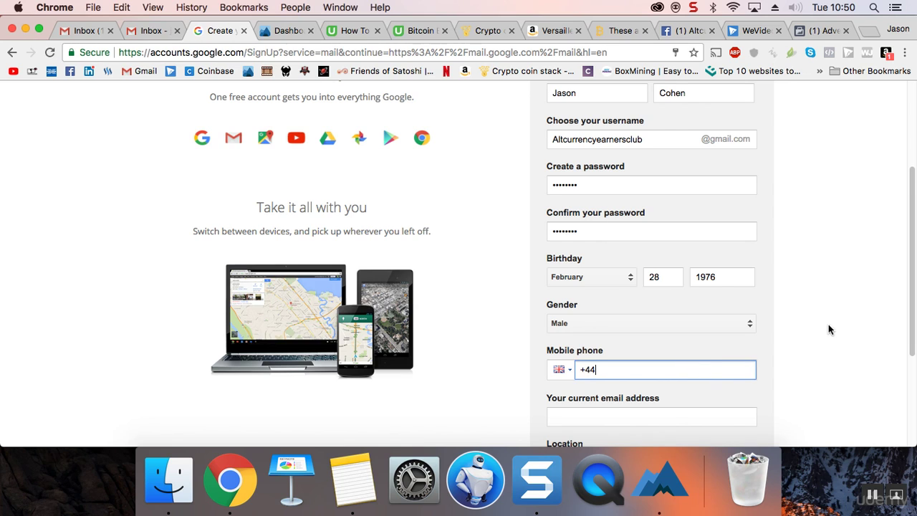
scroll(824, 326, down, 2)
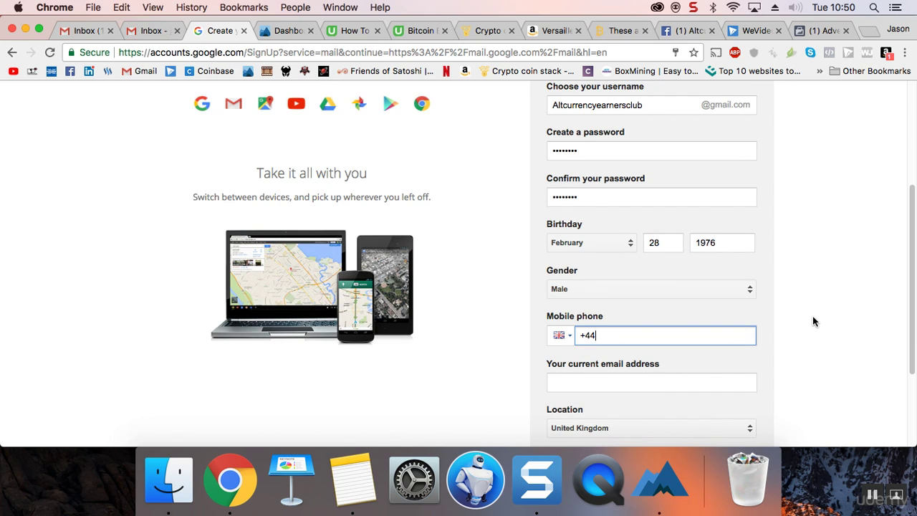
click(685, 383)
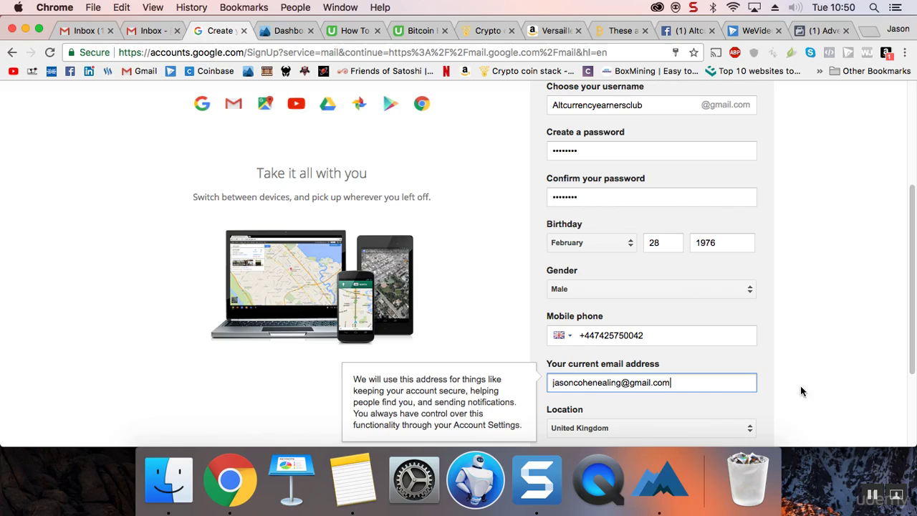
click(821, 376)
scroll(800, 377, down, 3)
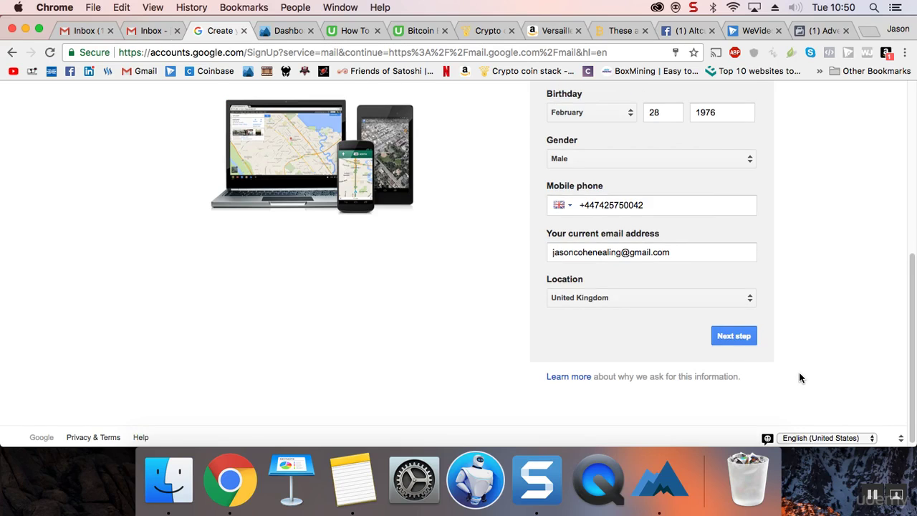
scroll(800, 377, up, 6)
scroll(800, 377, down, 2)
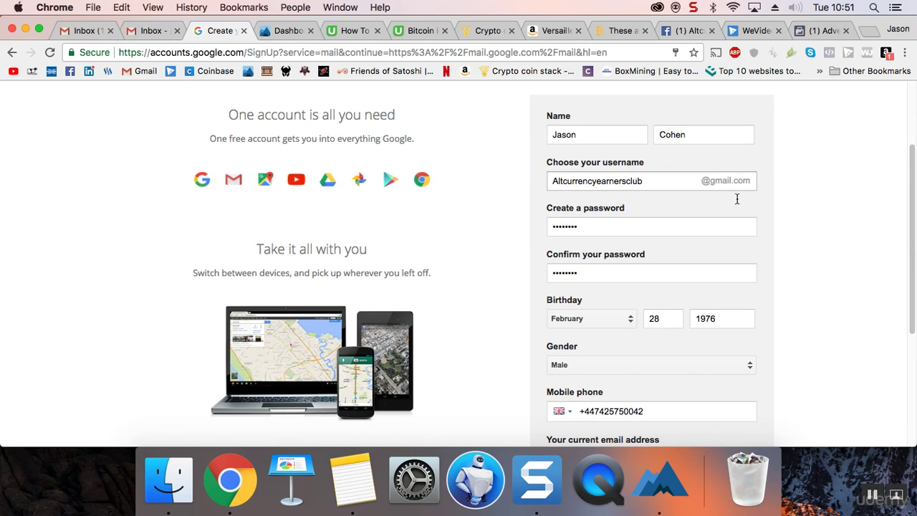
Step: Submit the completed sign-up form and agree to Google's Privacy and Terms
scroll(780, 338, down, 3)
click(760, 345)
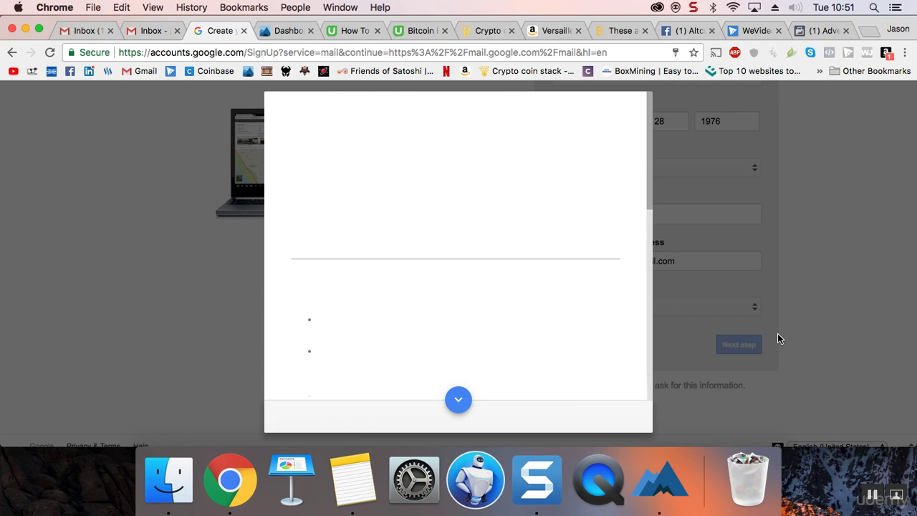
scroll(551, 342, down, 10)
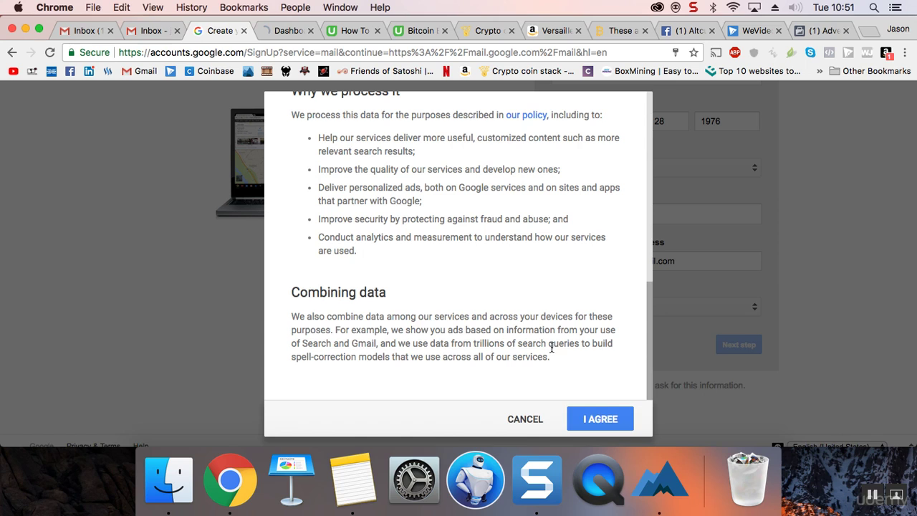
click(598, 418)
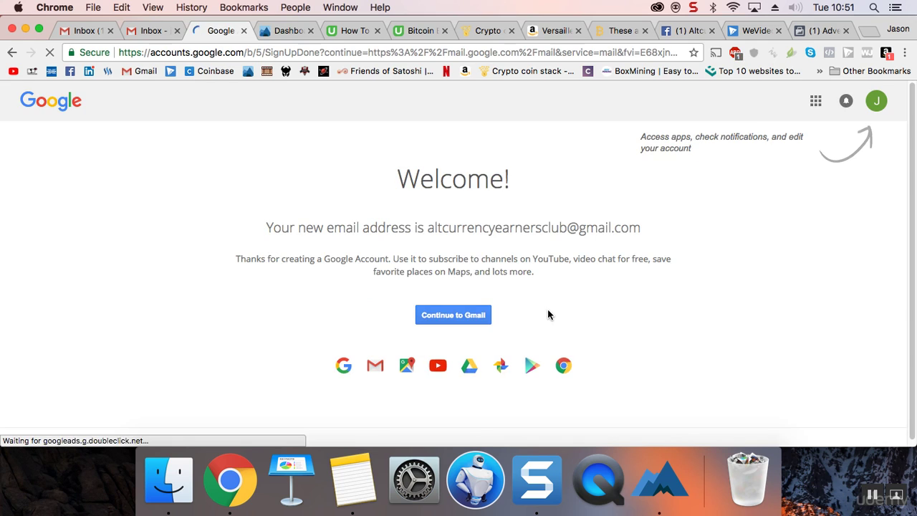
Step: Continue to Gmail, save the password in Smart Lock, and close the Welcome to Gmail dialog
click(469, 315)
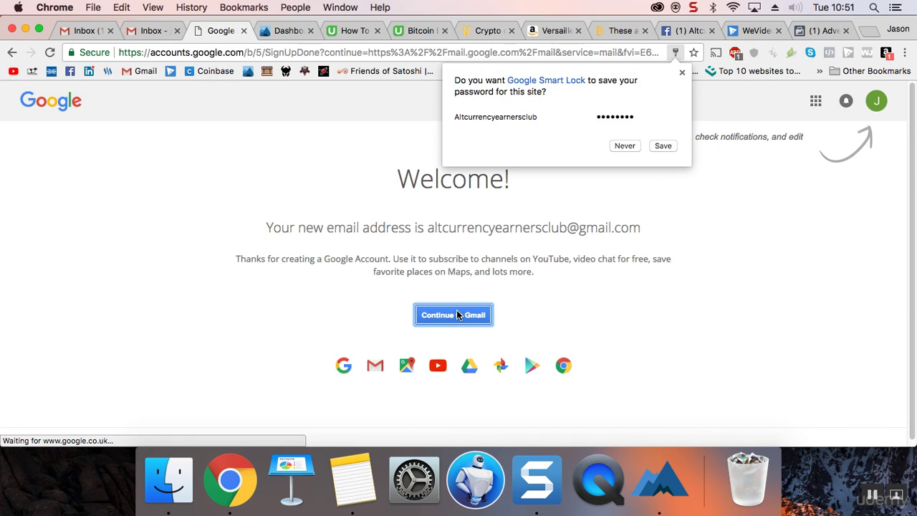
click(662, 146)
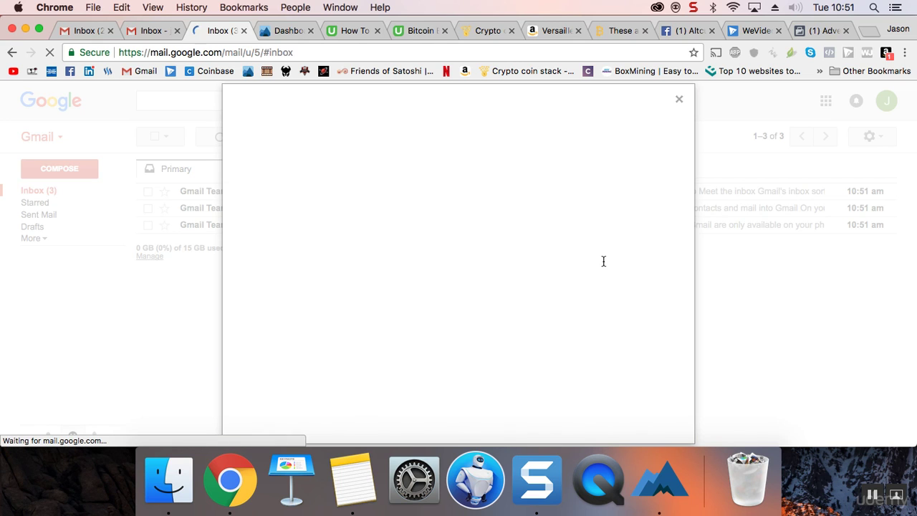
click(685, 95)
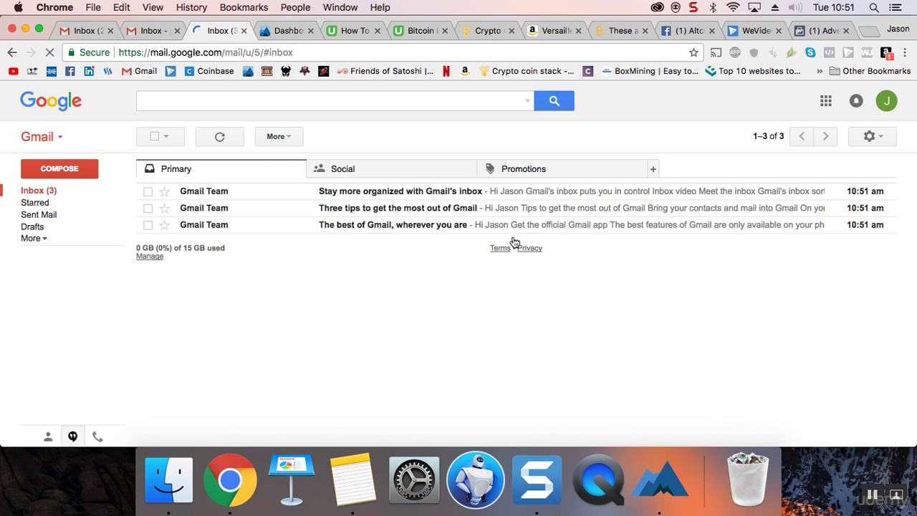